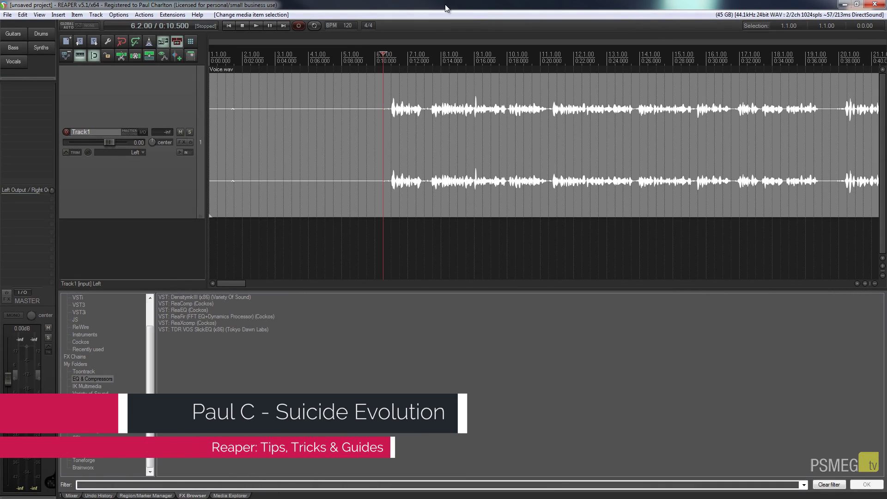
Audition the voiceover, then zoom in and scroll back to show the silent lead-in from project start
{"action": "key", "text": "space"}
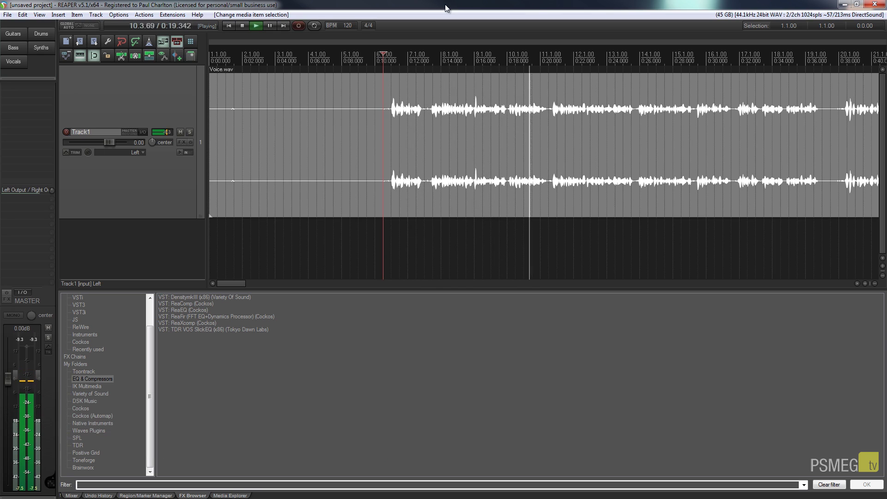
{"action": "key", "text": "space"}
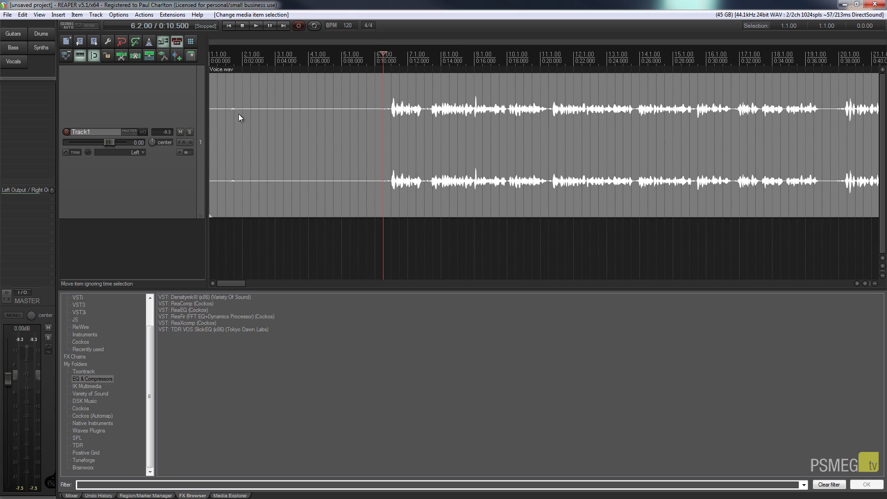
{"action": "scroll", "coordinate": [221, 191], "scroll_direction": "up", "scroll_amount": 5}
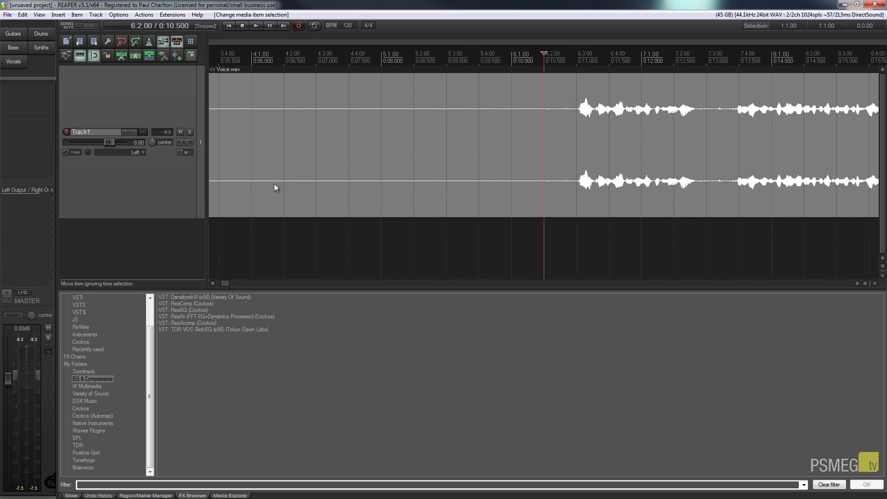
{"action": "left_click_drag", "start_coordinate": [225, 284], "coordinate": [222, 284]}
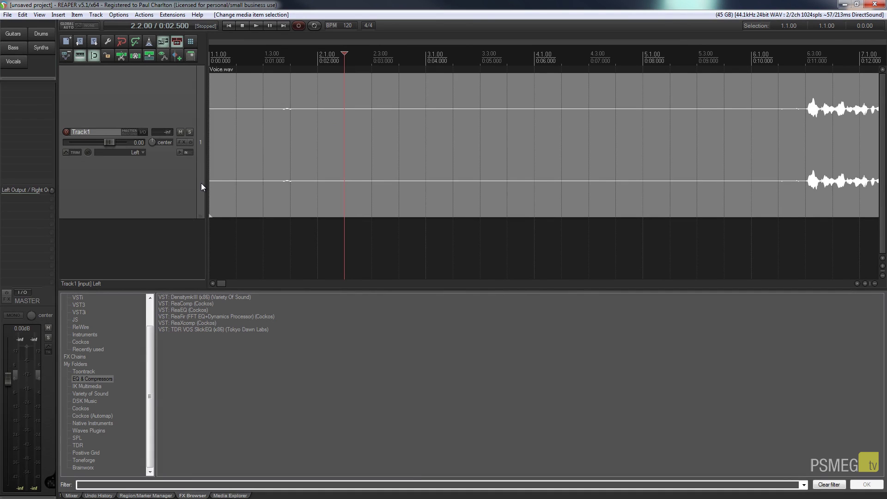
Load the Psmegs Voice Over FX chain (ReaFir, SPL Vox Ranger, EZmix, RDeEsser, ReaComp) onto Track1
{"action": "right_click", "coordinate": [181, 143]}
{"action": "mouse_move", "coordinate": [205, 166]}
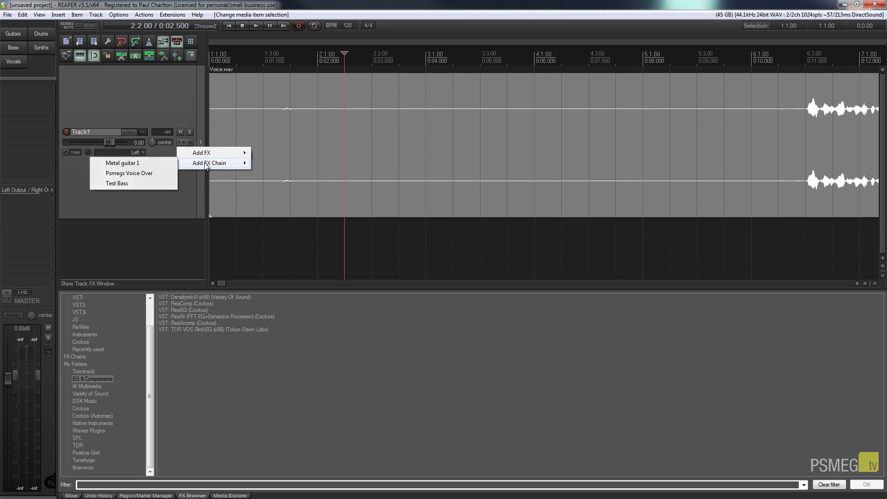
{"action": "left_click", "coordinate": [129, 174]}
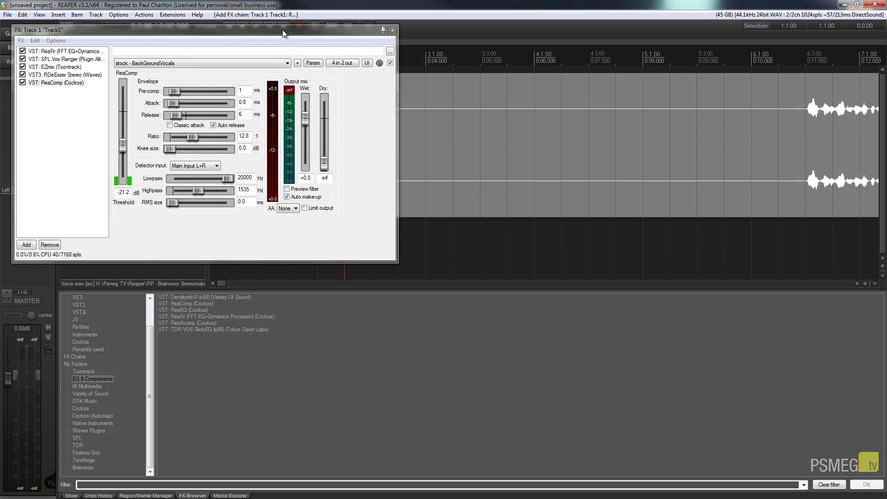
Bypass SPL Vox Ranger, EZmix, RDeEsser and ReaComp, and show ReaFir's settings
{"action": "left_click_drag", "start_coordinate": [282, 29], "coordinate": [405, 118]}
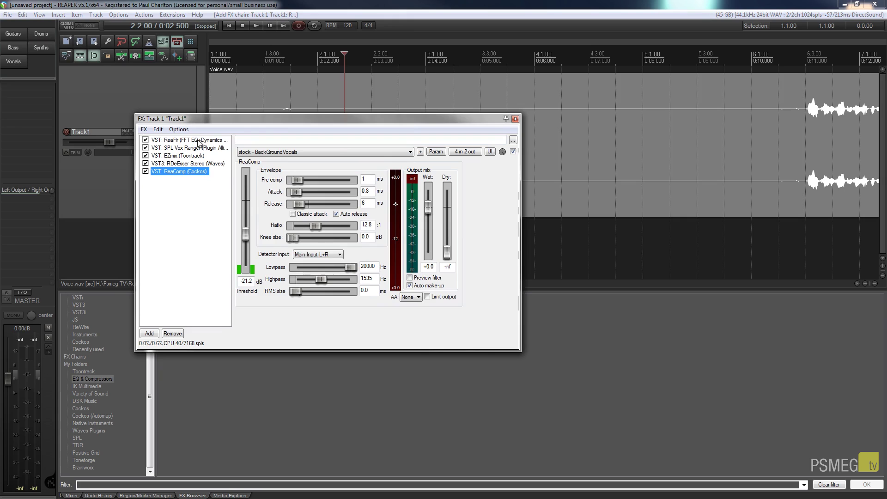
{"action": "left_click", "coordinate": [146, 147]}
{"action": "left_click", "coordinate": [146, 155]}
{"action": "left_click", "coordinate": [145, 163]}
{"action": "left_click", "coordinate": [145, 171]}
{"action": "left_click", "coordinate": [185, 141]}
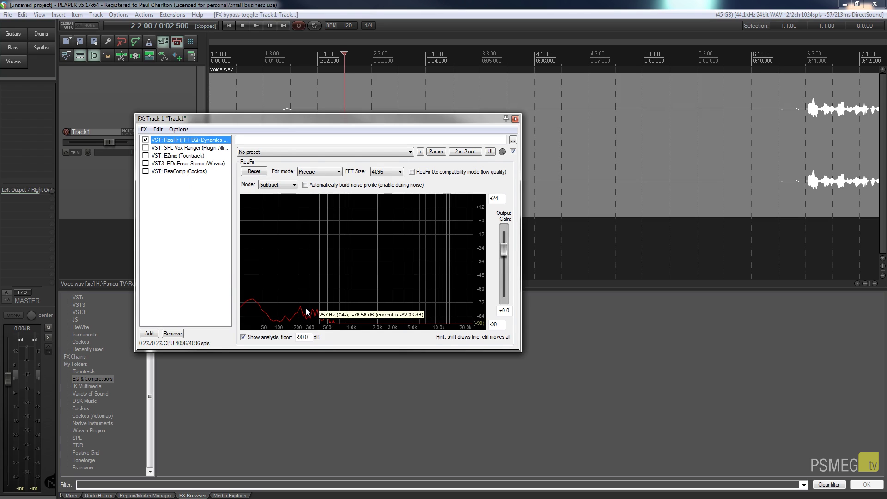
Turn on ReaFir's automatic noise profile building and enlarge the effects window below the track
{"action": "left_click", "coordinate": [306, 185]}
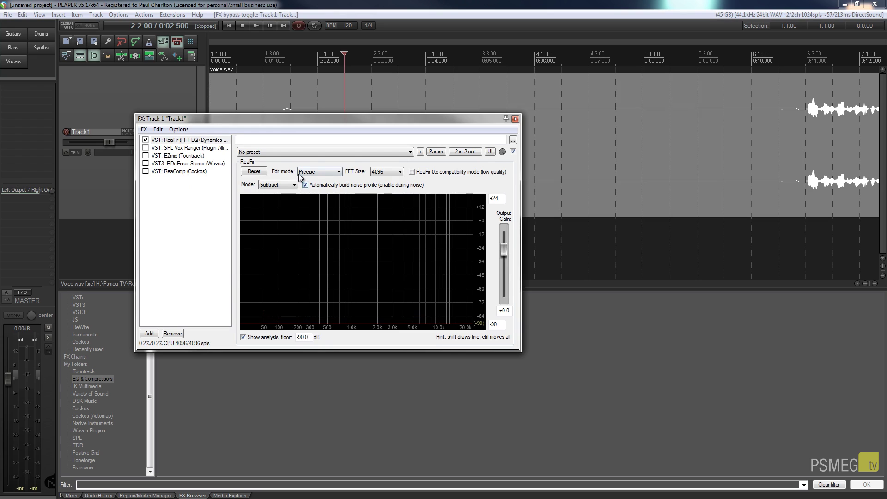
{"action": "left_click_drag", "start_coordinate": [394, 118], "coordinate": [393, 157]}
{"action": "left_click_drag", "start_coordinate": [520, 351], "coordinate": [522, 392]}
{"action": "left_click_drag", "start_coordinate": [415, 156], "coordinate": [407, 262]}
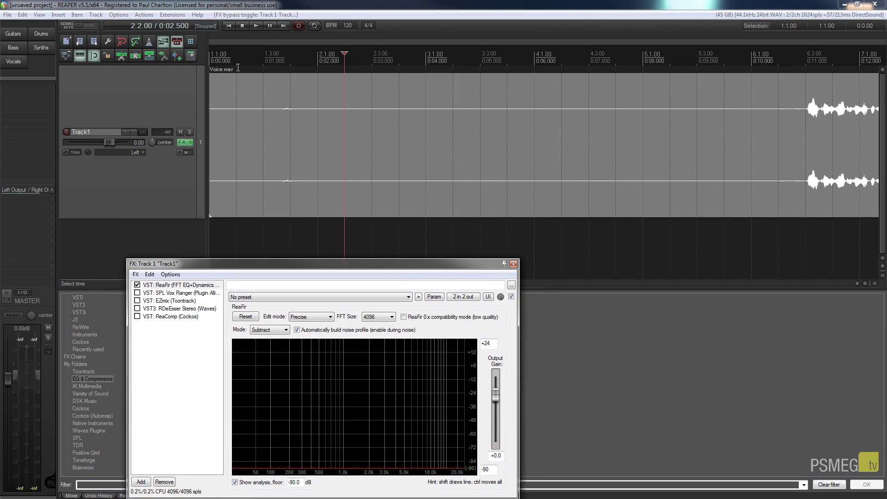
Loop the silent lead-in from 2.1.00 to 6.2.00 with repeat playback enabled
{"action": "left_click_drag", "start_coordinate": [237, 68], "coordinate": [779, 56]}
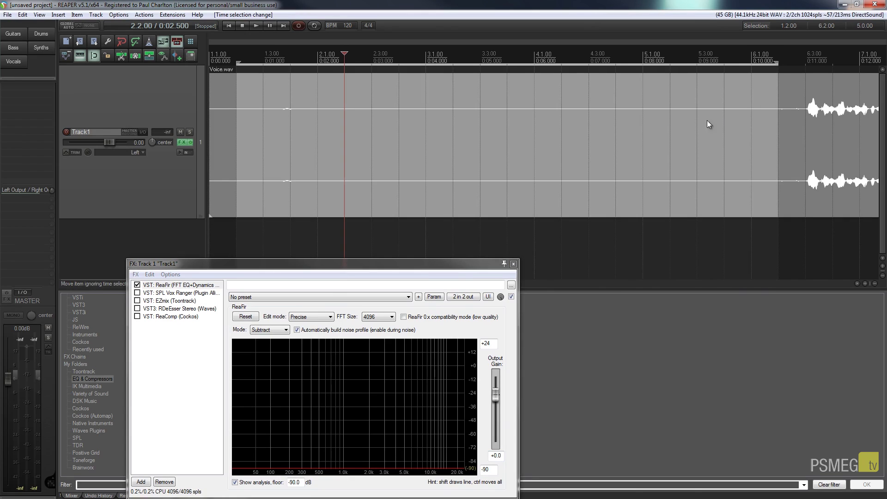
{"action": "left_click", "coordinate": [489, 107]}
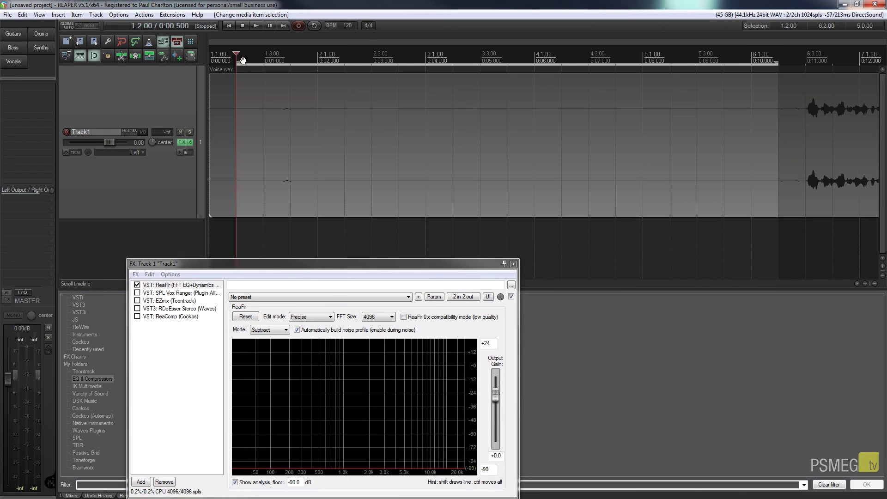
{"action": "left_click", "coordinate": [312, 28]}
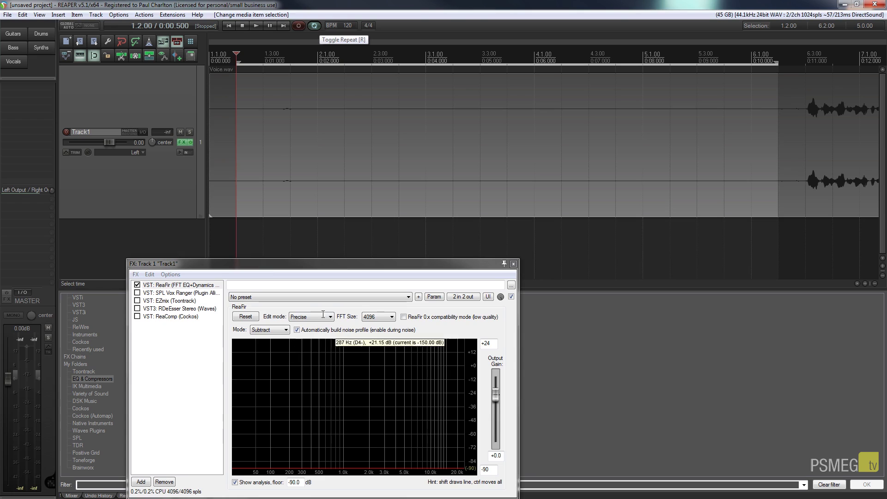
{"action": "left_click_drag", "start_coordinate": [272, 262], "coordinate": [272, 249]}
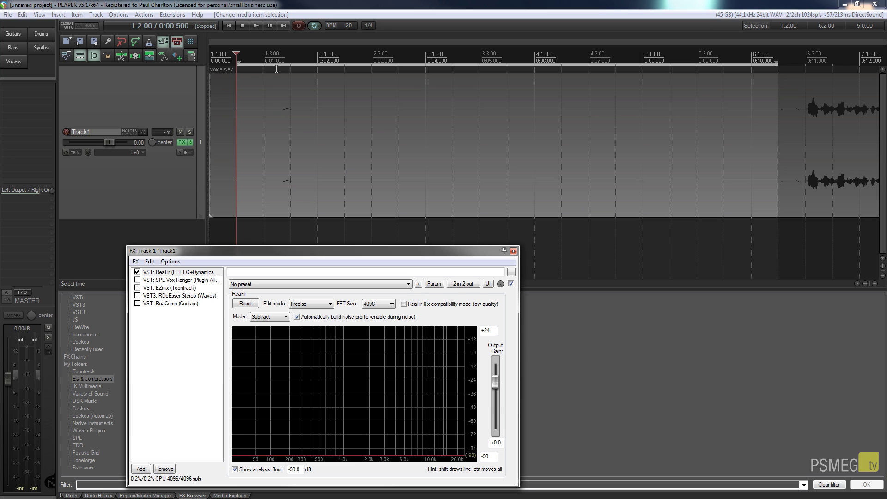
{"action": "left_click_drag", "start_coordinate": [237, 57], "coordinate": [318, 57]}
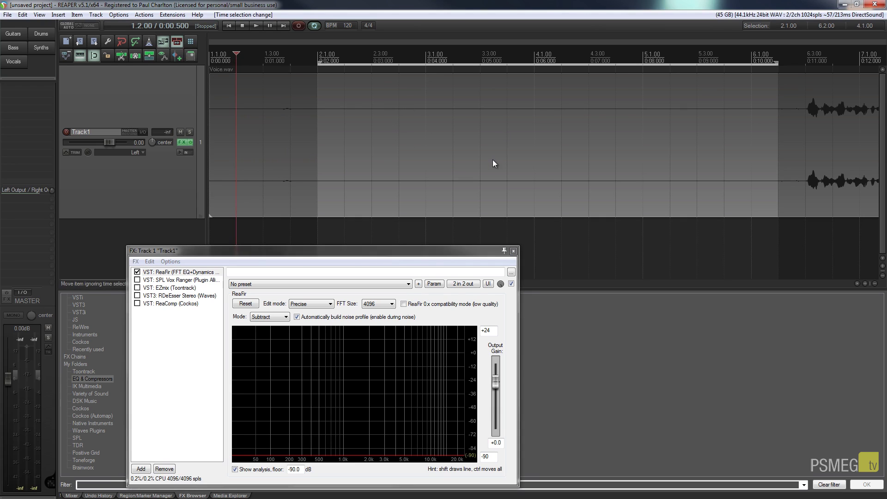
Let ReaFir learn the noise profile from the looped silence, then switch automatic profile building off
{"action": "left_click_drag", "start_coordinate": [390, 252], "coordinate": [415, 225]}
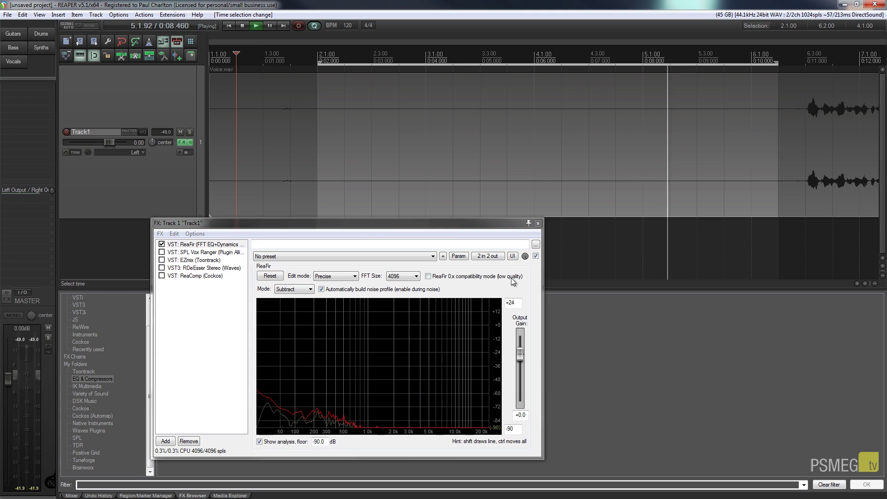
{"action": "left_click", "coordinate": [245, 26]}
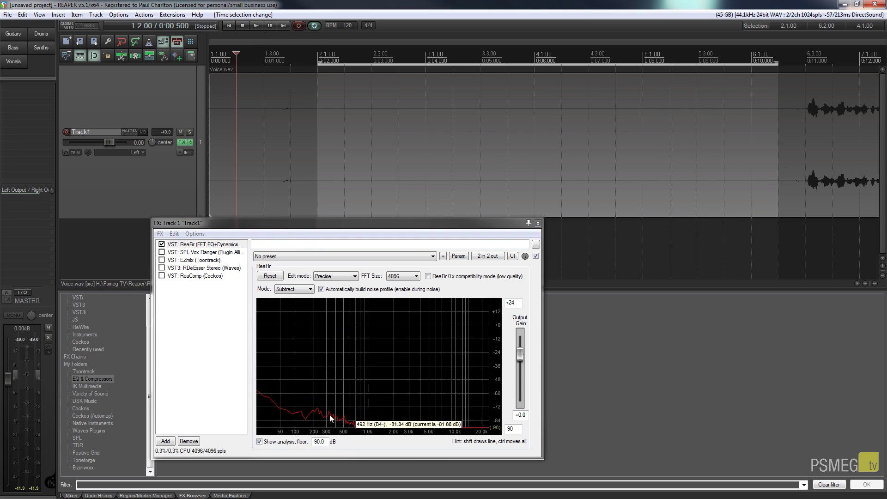
{"action": "left_click", "coordinate": [321, 290]}
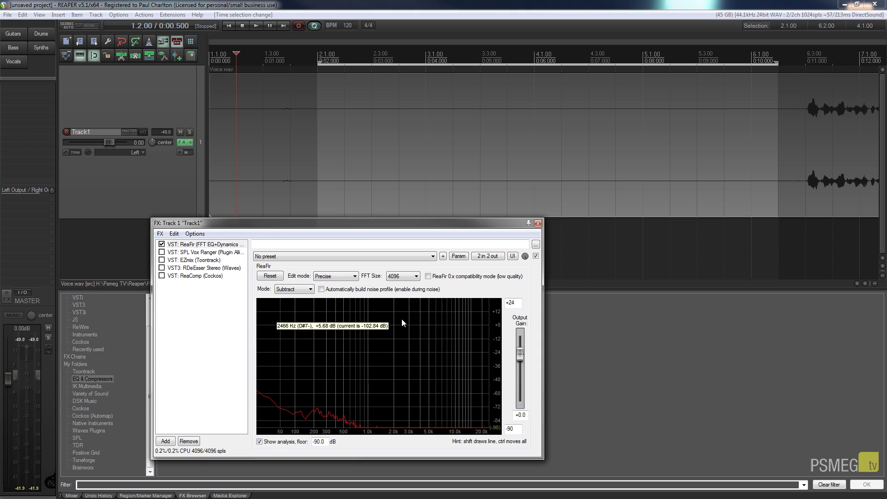
{"action": "left_click_drag", "start_coordinate": [442, 225], "coordinate": [442, 244]}
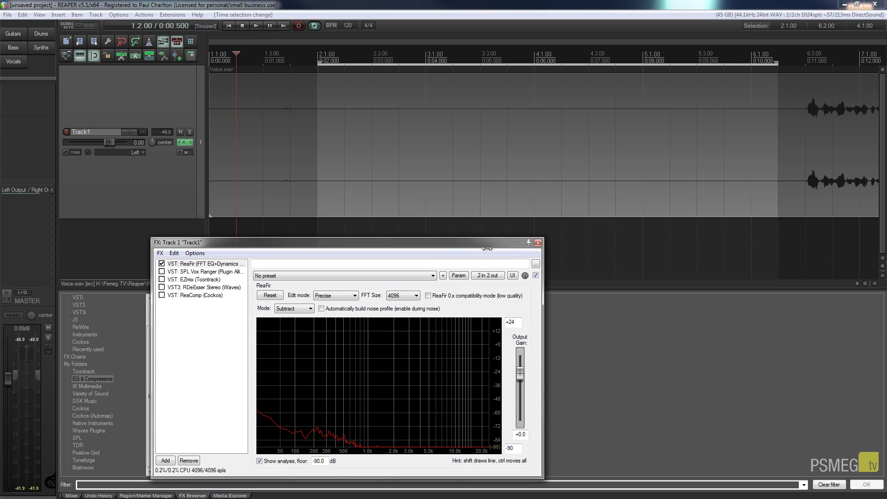
Zoom out, select the voiceover item at 2.1.00 and play it with ReaFir noise reduction
{"action": "scroll", "coordinate": [601, 139], "scroll_direction": "down", "scroll_amount": 4}
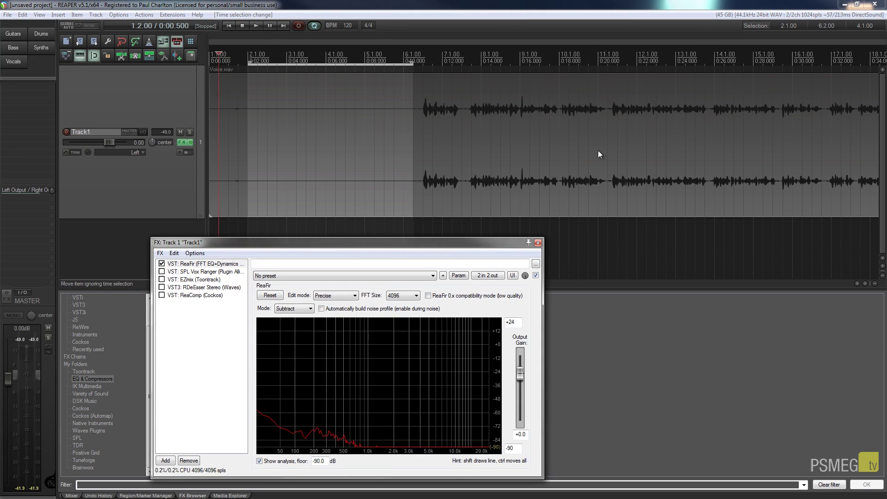
{"action": "left_click", "coordinate": [247, 75]}
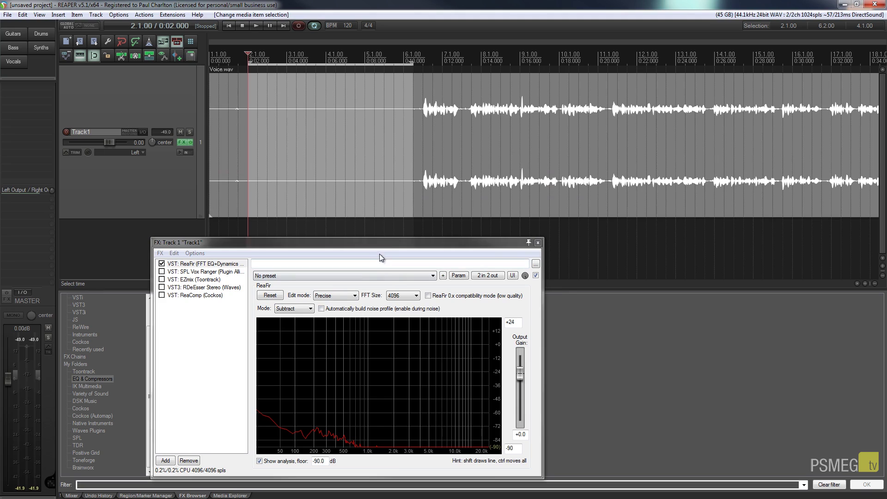
{"action": "left_click_drag", "start_coordinate": [380, 242], "coordinate": [393, 235]}
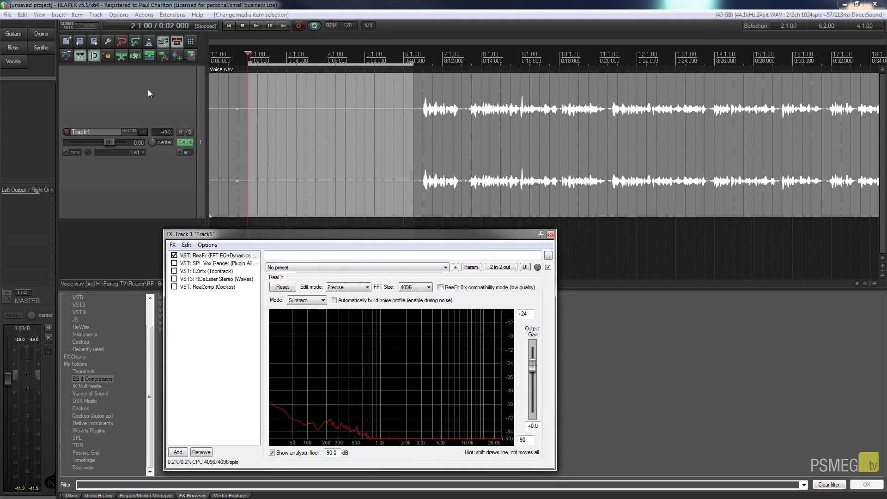
{"action": "key", "text": "space"}
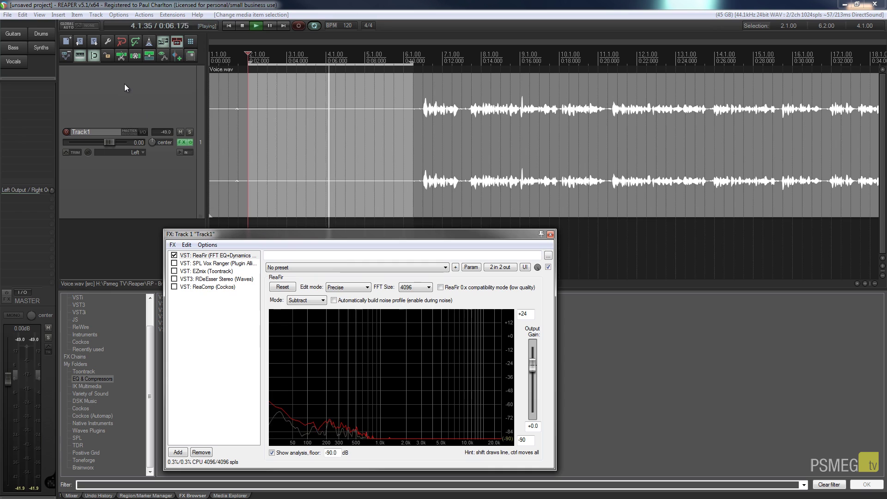
{"action": "left_click", "coordinate": [240, 27]}
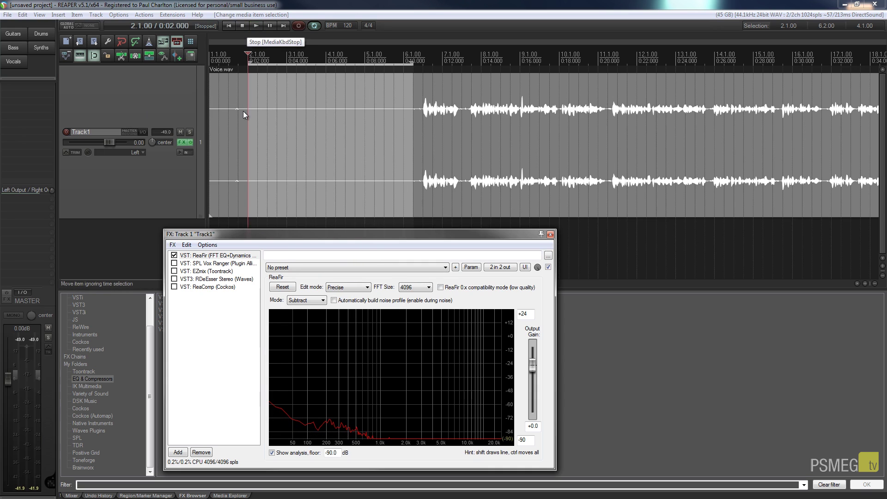
Bypass ReaFir and play the voiceover again to hear the untreated noise
{"action": "left_click", "coordinate": [174, 255]}
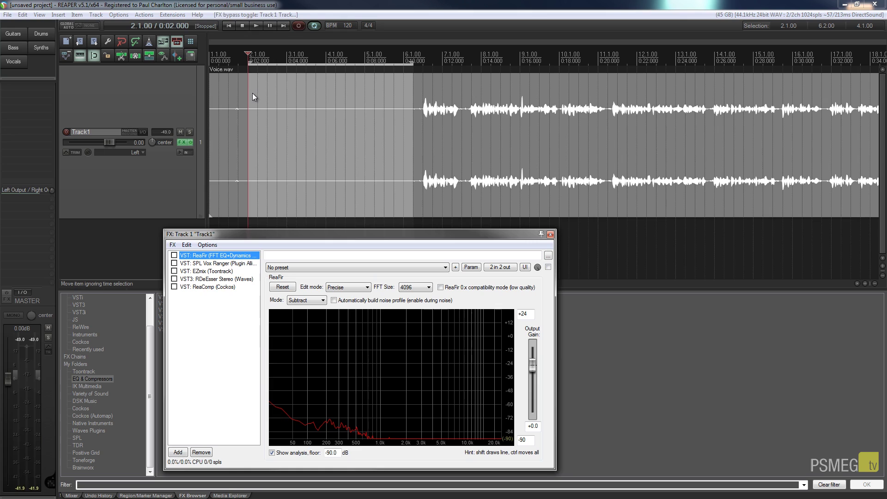
{"action": "key", "text": "space"}
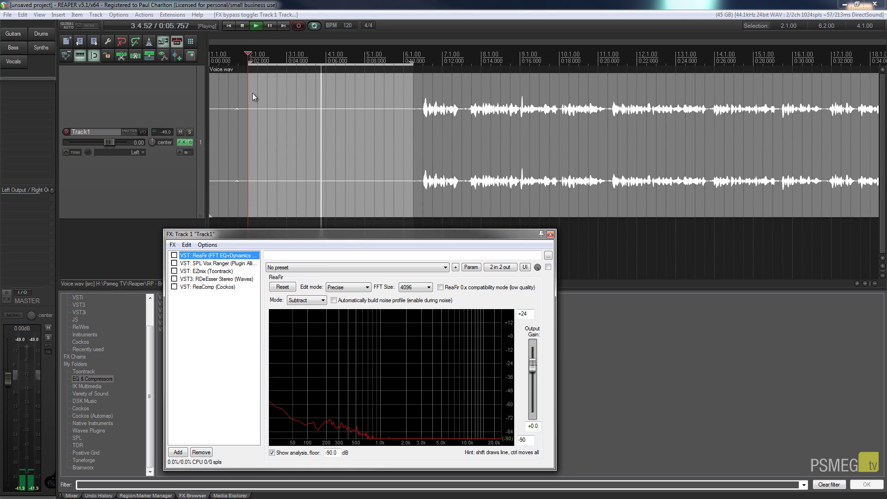
{"action": "left_click", "coordinate": [242, 26]}
Re-enable ReaFir and enable ReaComp, showing its BackGroundVocals preset settings
{"action": "left_click", "coordinate": [175, 255]}
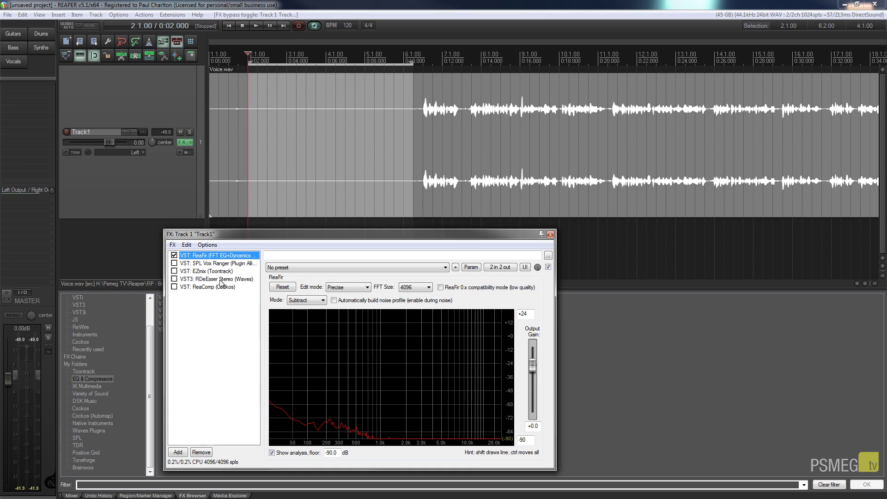
{"action": "left_click", "coordinate": [174, 286]}
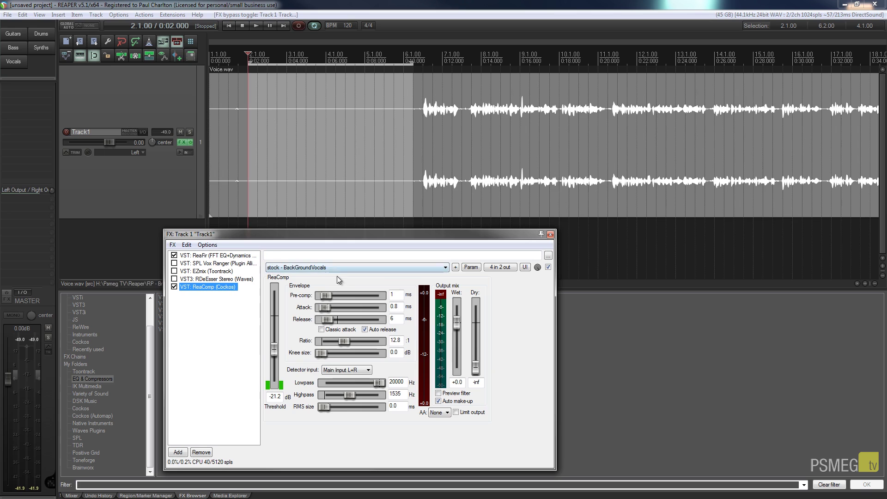
Lower ReaComp's wet output to -6.9 dB during playback, reset master clip meters, then show RDeEsser's settings
{"action": "left_click_drag", "start_coordinate": [413, 64], "coordinate": [248, 60]}
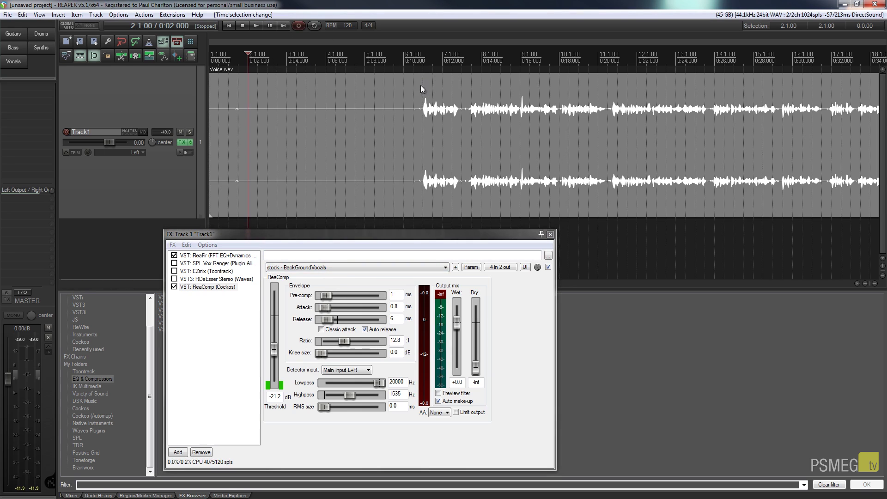
{"action": "left_click", "coordinate": [421, 63]}
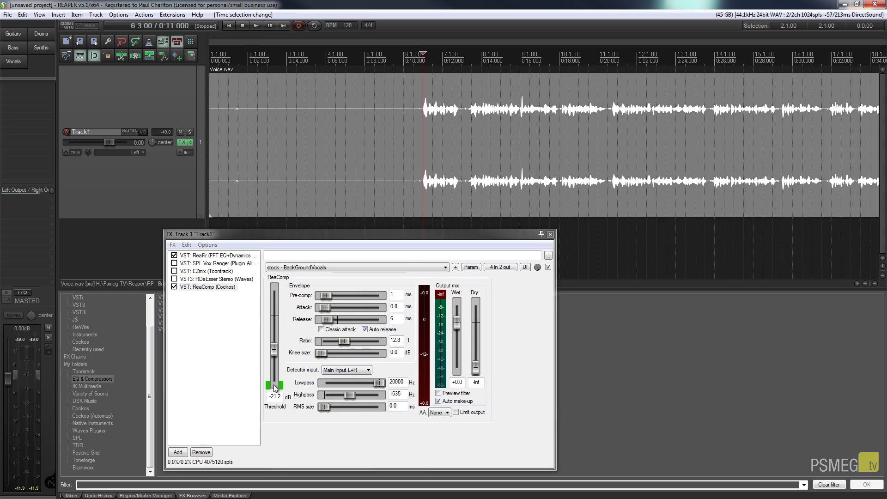
{"action": "key", "text": "space"}
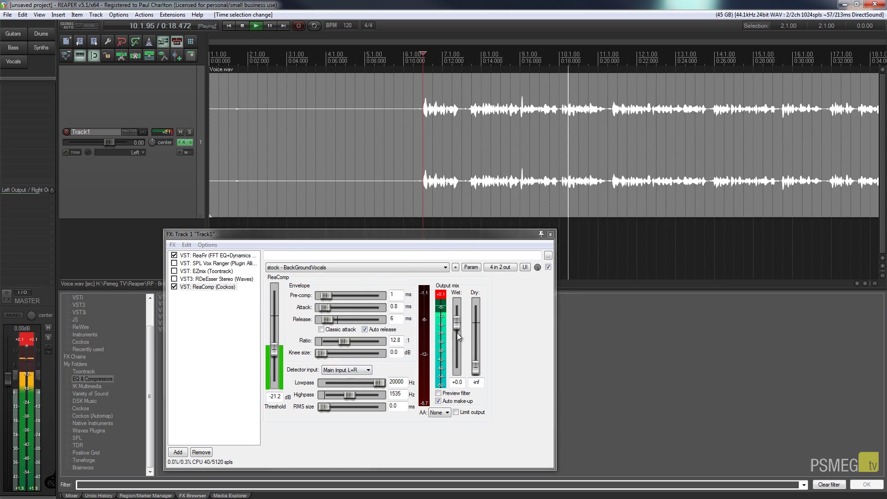
{"action": "left_click_drag", "start_coordinate": [459, 326], "coordinate": [459, 335]}
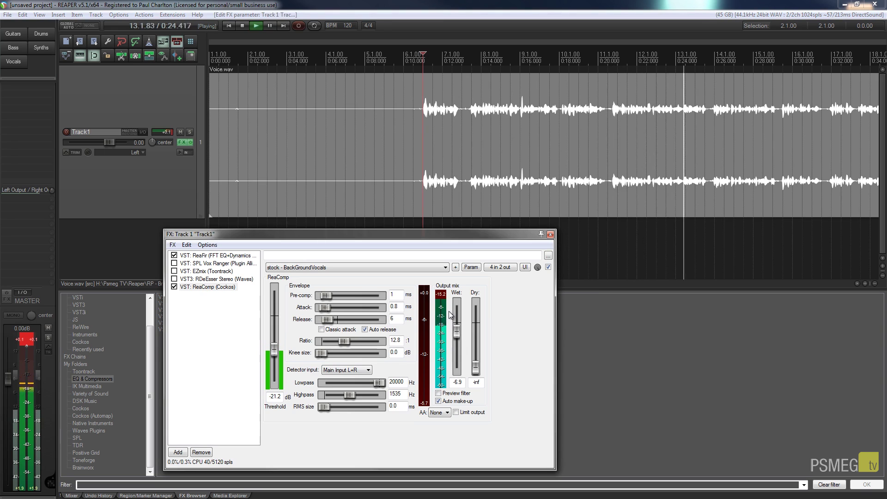
{"action": "key", "text": "space"}
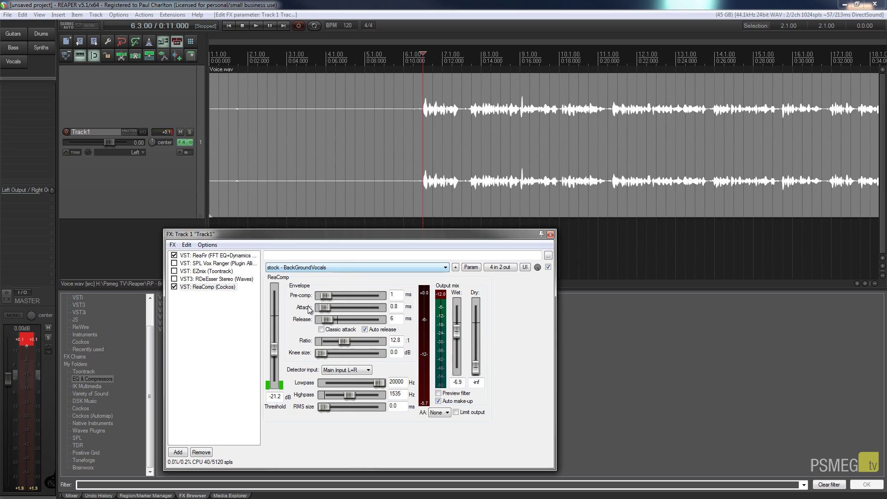
{"action": "left_click", "coordinate": [27, 339]}
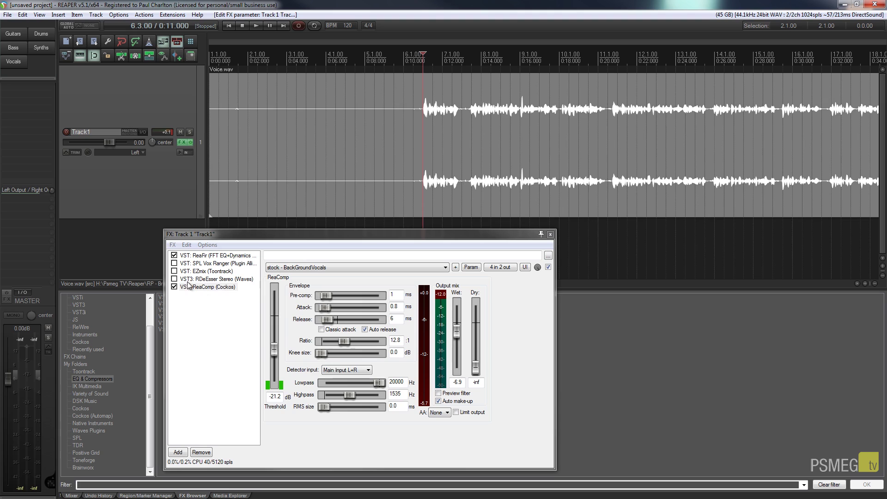
{"action": "left_click", "coordinate": [212, 278]}
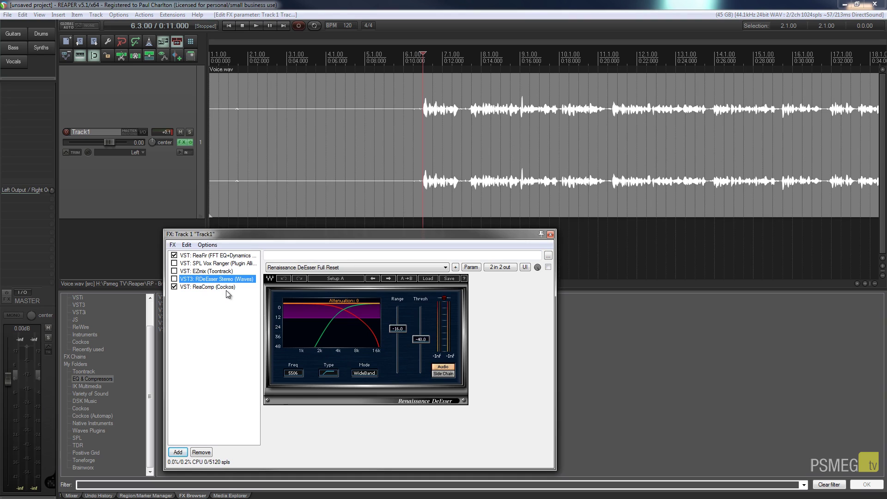
Enable RDeEsser Stereo and play the voiceover with the de-esser working at 5506 Hz
{"action": "left_click", "coordinate": [174, 279]}
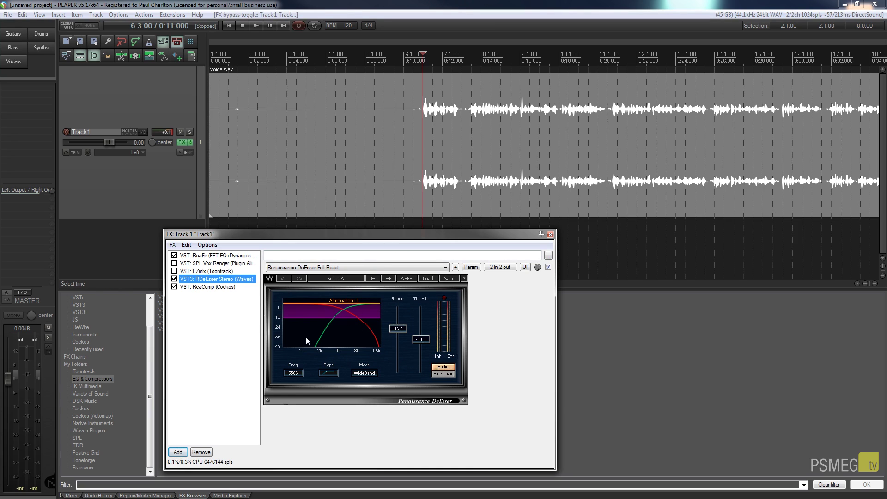
{"action": "key", "text": "space"}
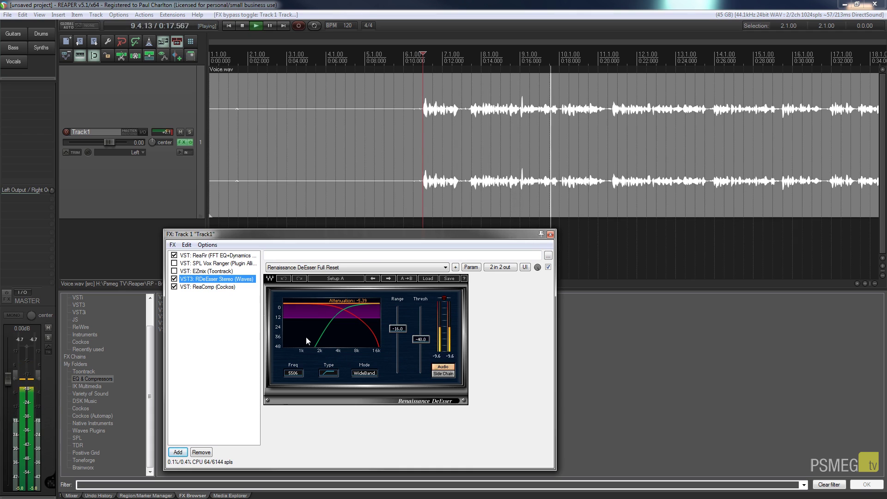
{"action": "key", "text": "space"}
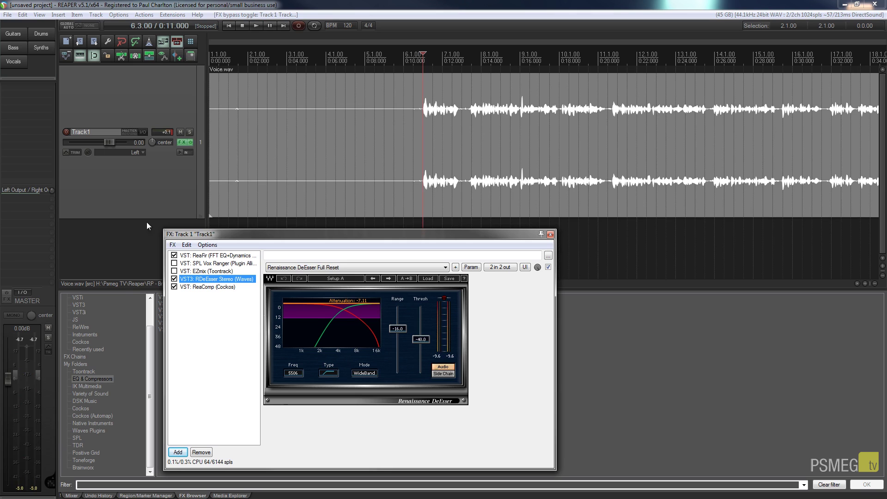
Show SPL Vox Ranger's settings in a window moved to the upper right, then enable the plugin
{"action": "left_click", "coordinate": [182, 263]}
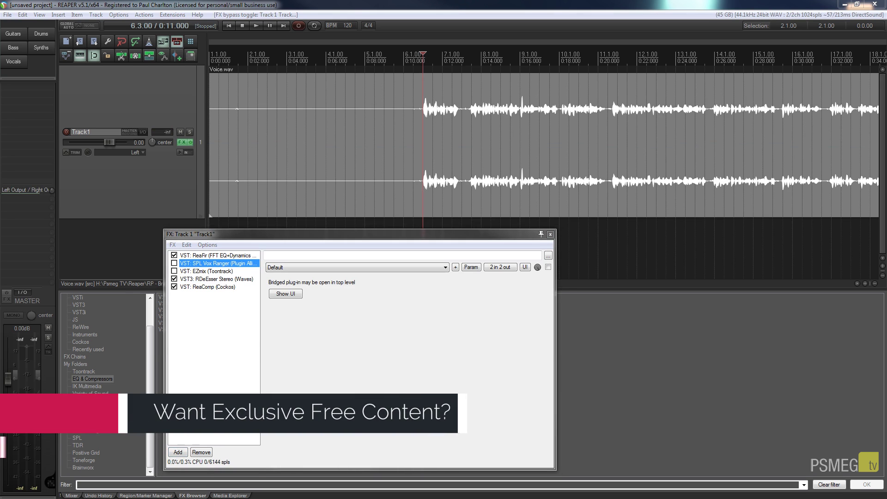
{"action": "left_click_drag", "start_coordinate": [455, 118], "coordinate": [604, 88]}
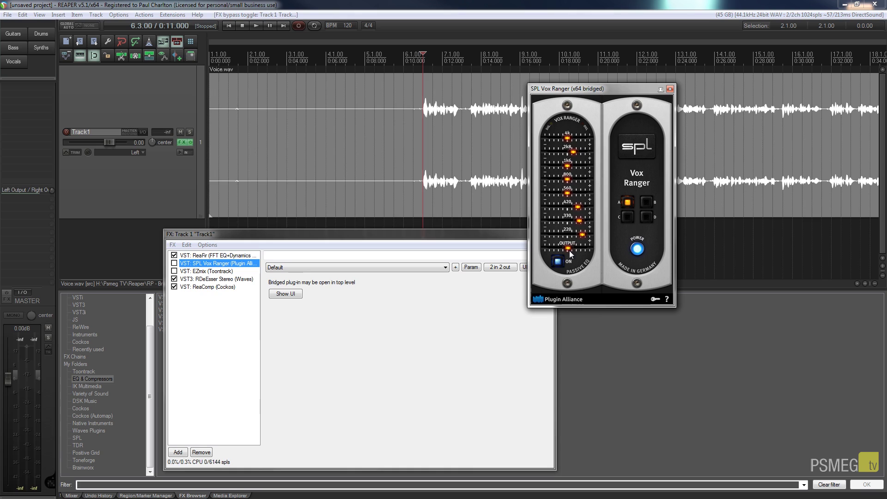
{"action": "left_click_drag", "start_coordinate": [595, 88], "coordinate": [628, 81]}
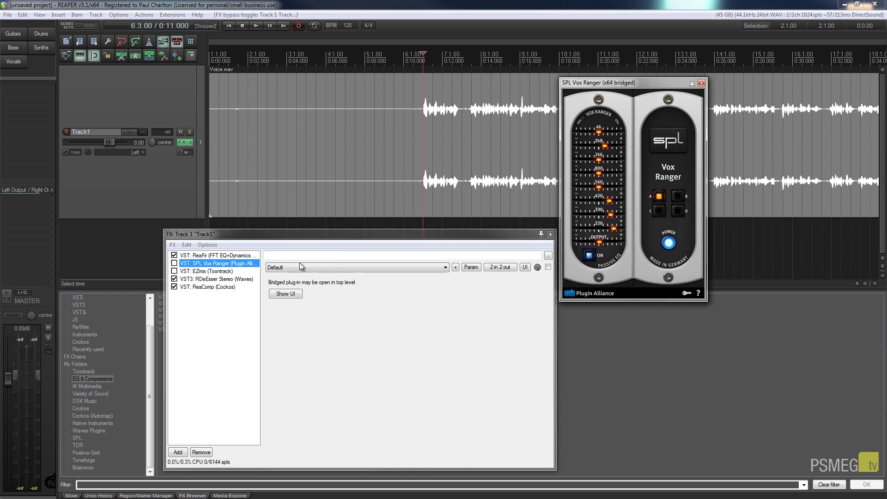
{"action": "left_click", "coordinate": [174, 263]}
Restore the FX chain window to normal size and move it down and left
{"action": "double_click", "coordinate": [431, 234]}
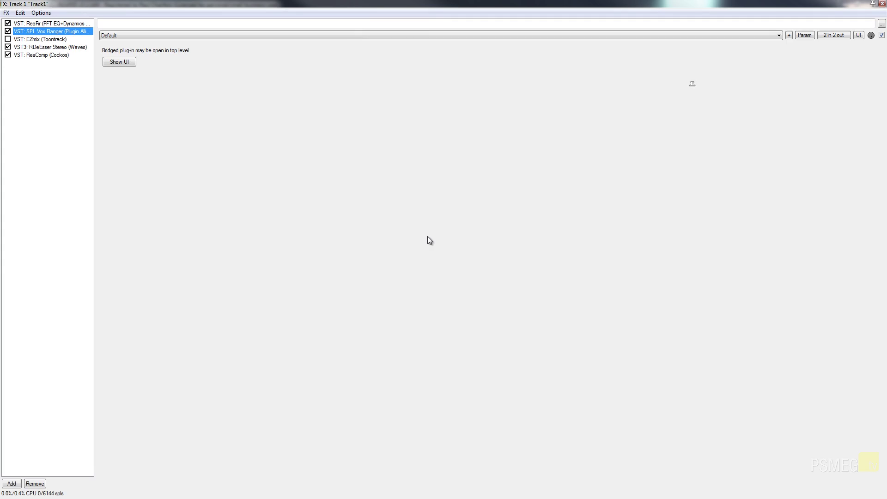
{"action": "double_click", "coordinate": [847, 4]}
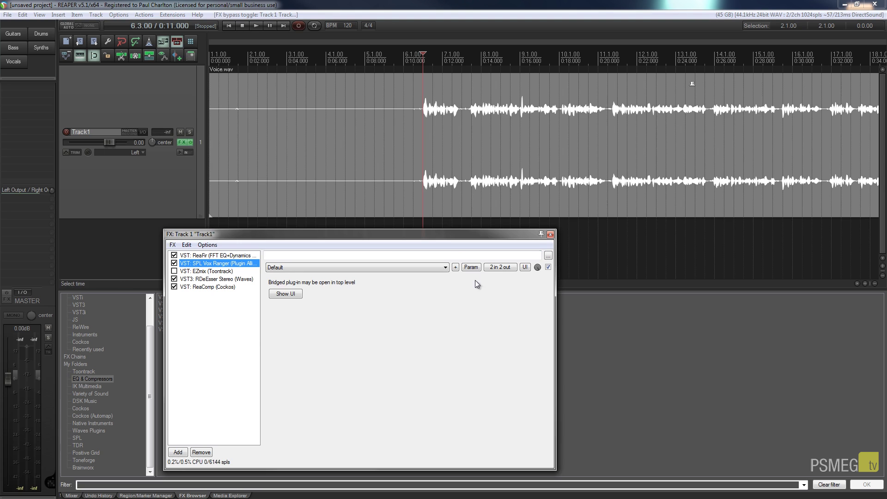
{"action": "left_click_drag", "start_coordinate": [444, 238], "coordinate": [418, 257]}
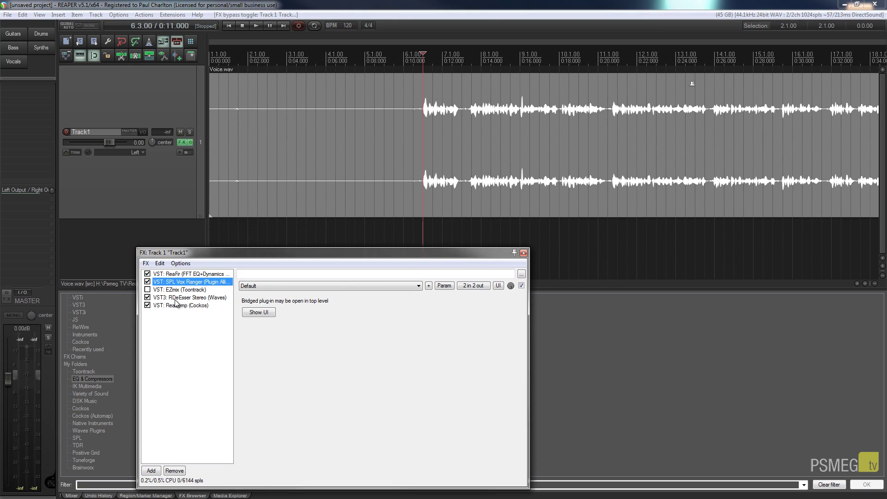
Compare the voiceover with SPL Vox Ranger bypassed and enabled, leaving it enabled
{"action": "left_click", "coordinate": [148, 282]}
{"action": "key", "text": "space"}
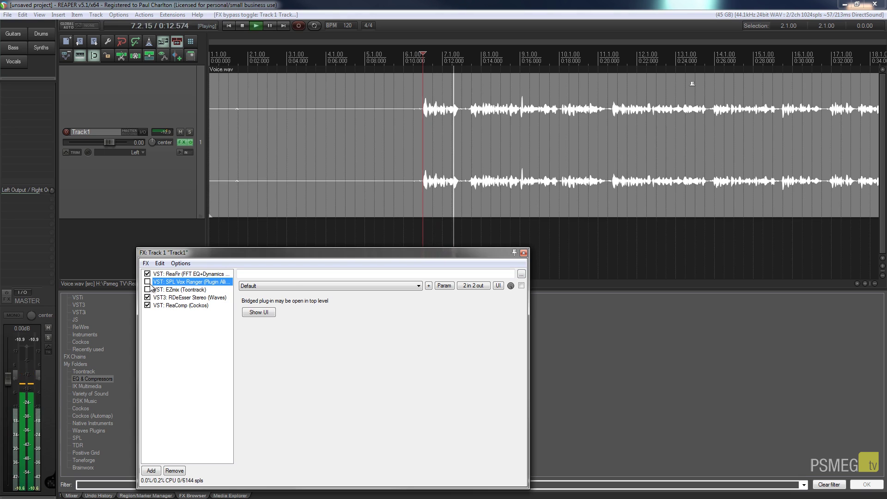
{"action": "left_click", "coordinate": [147, 281]}
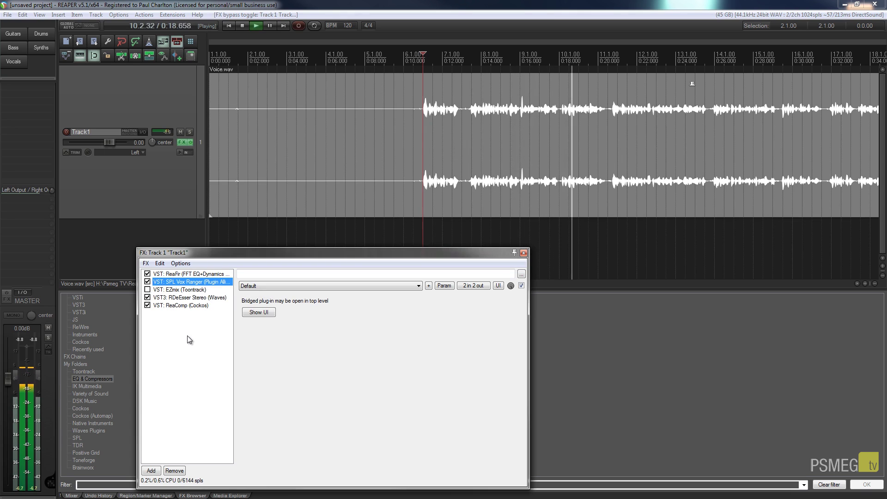
{"action": "key", "text": "space"}
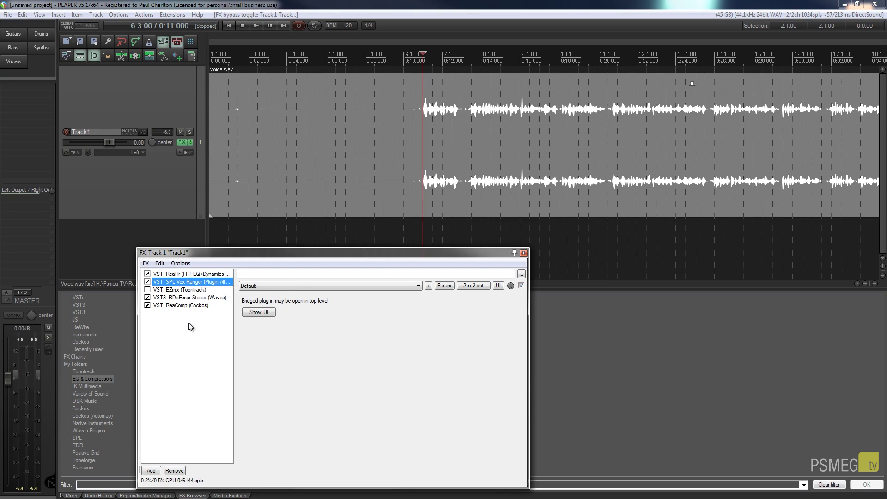
Enable EZmix with its Clear Up Vocals preset, then close its plugin window
{"action": "left_click", "coordinate": [153, 290]}
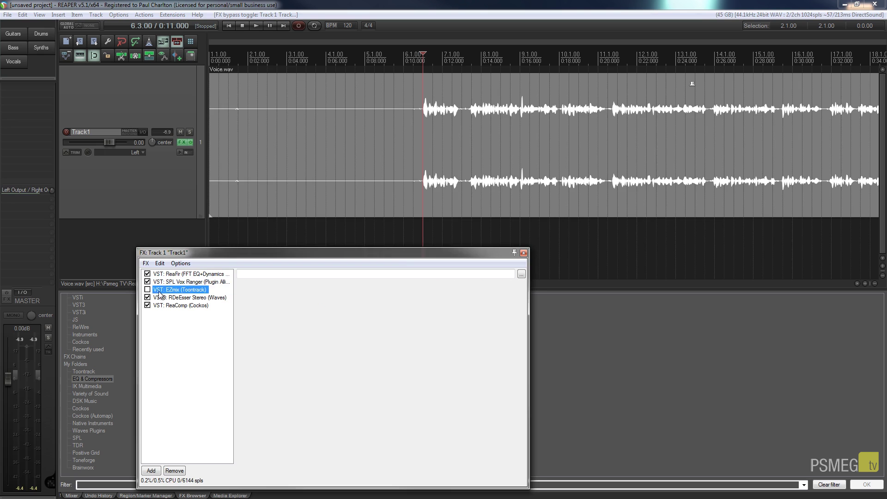
{"action": "double_click", "coordinate": [162, 289]}
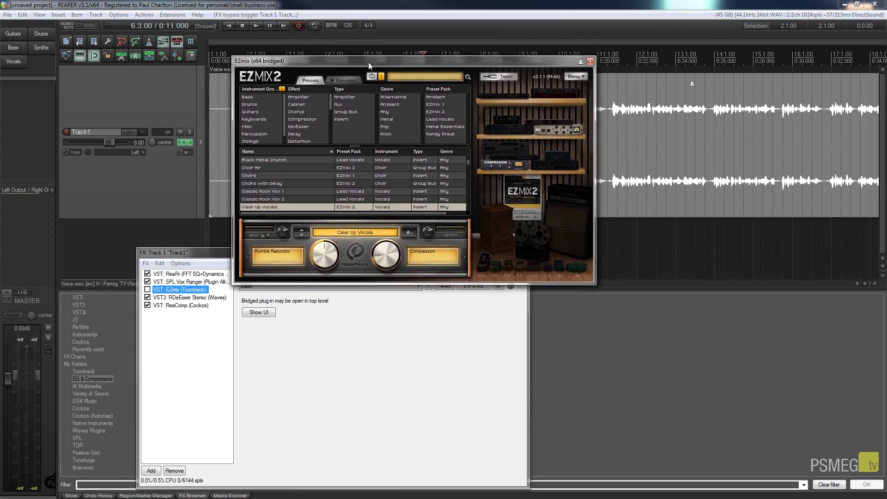
{"action": "left_click_drag", "start_coordinate": [367, 62], "coordinate": [462, 49]}
{"action": "left_click", "coordinate": [147, 289]}
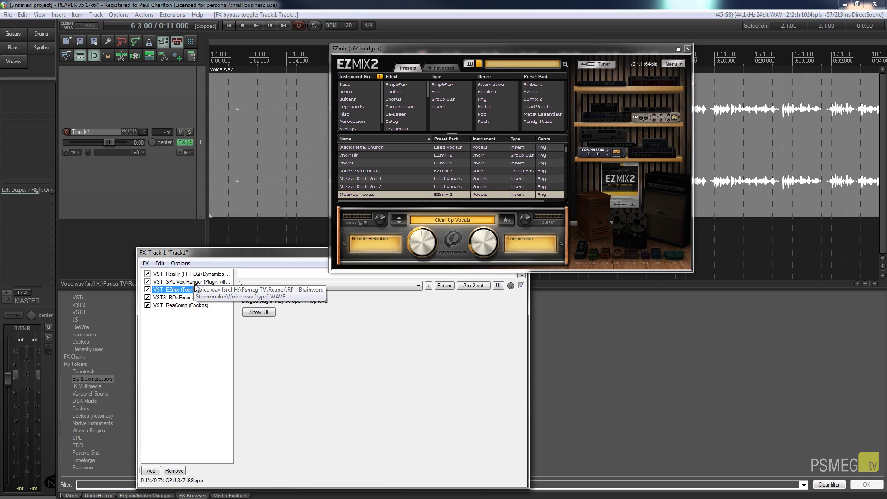
{"action": "left_click", "coordinate": [687, 49]}
Reposition the FX: Track 1 chain window, then close it
{"action": "left_click_drag", "start_coordinate": [354, 252], "coordinate": [486, 155]}
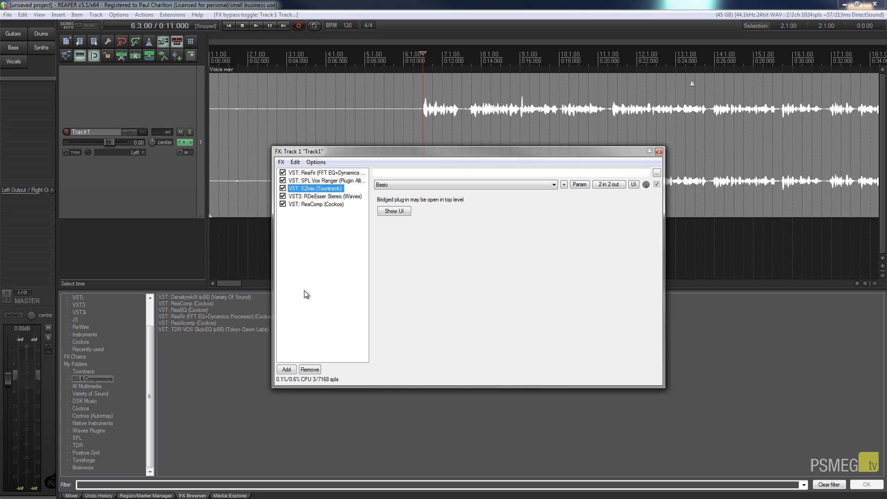
{"action": "left_click_drag", "start_coordinate": [429, 156], "coordinate": [347, 214]}
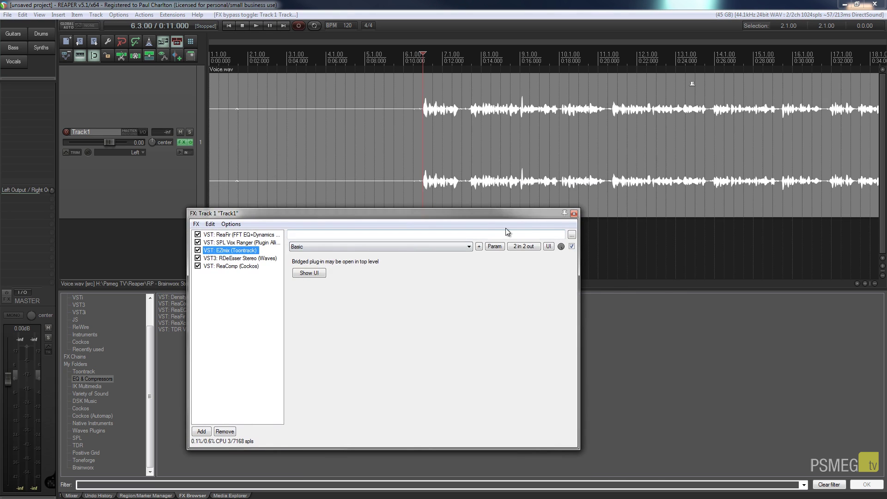
{"action": "left_click", "coordinate": [574, 213]}
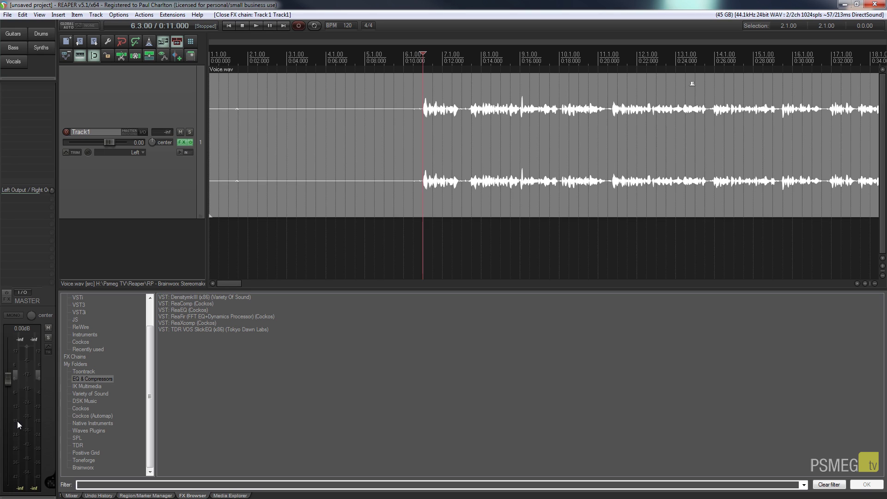
{"action": "key", "text": "space"}
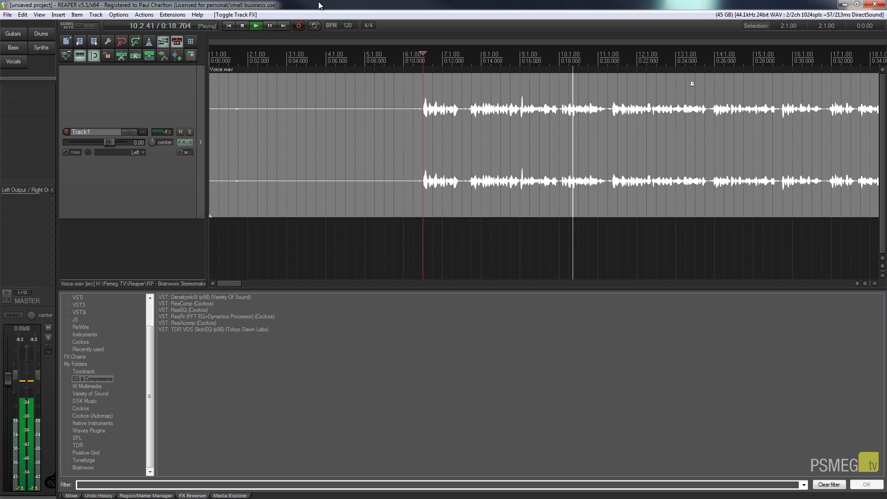
{"action": "key", "text": "space"}
{"action": "left_click", "coordinate": [190, 141]}
{"action": "key", "text": "space"}
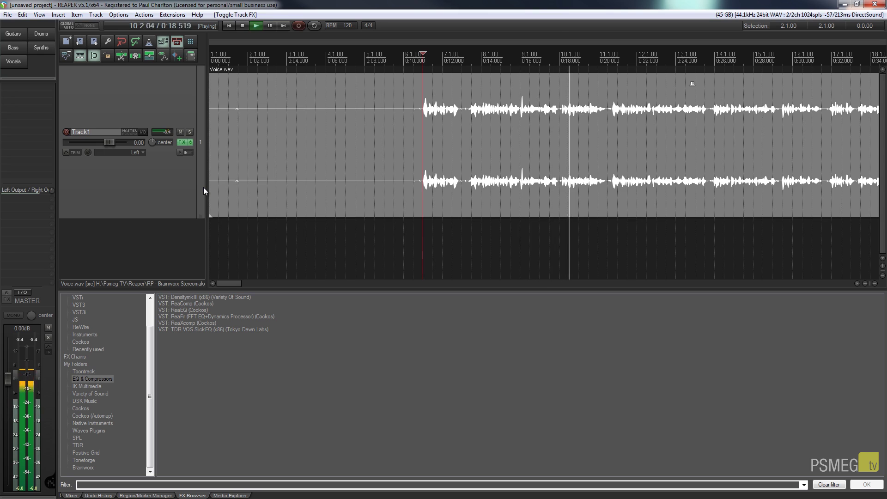
{"action": "key", "text": "space"}
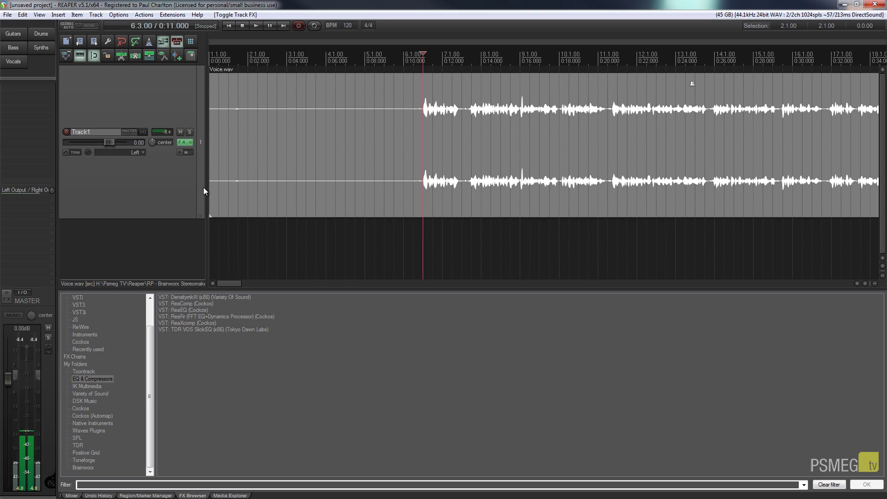